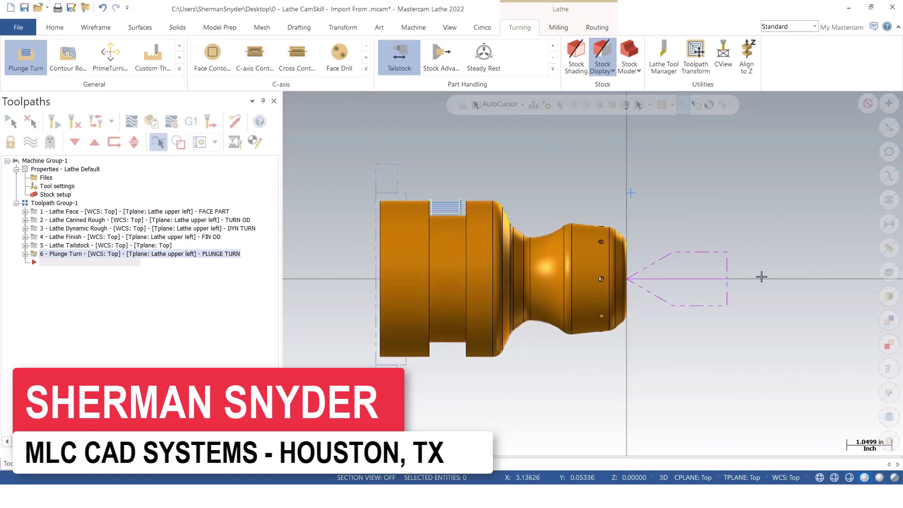
After the Plunge Turn, add a Lathe Tailstock retract from Z 0.0 to Z 12.0.
{"action": "left_click", "coordinate": [183, 254]}
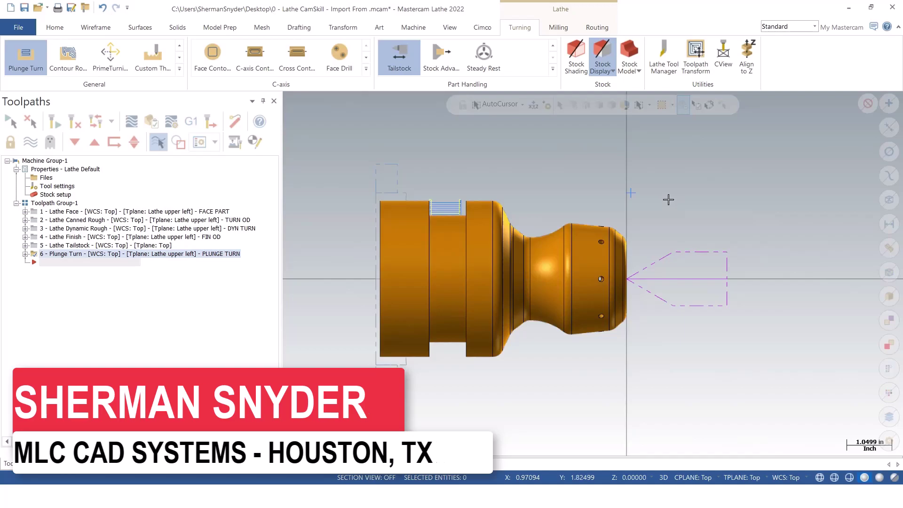
{"action": "left_click", "coordinate": [409, 65]}
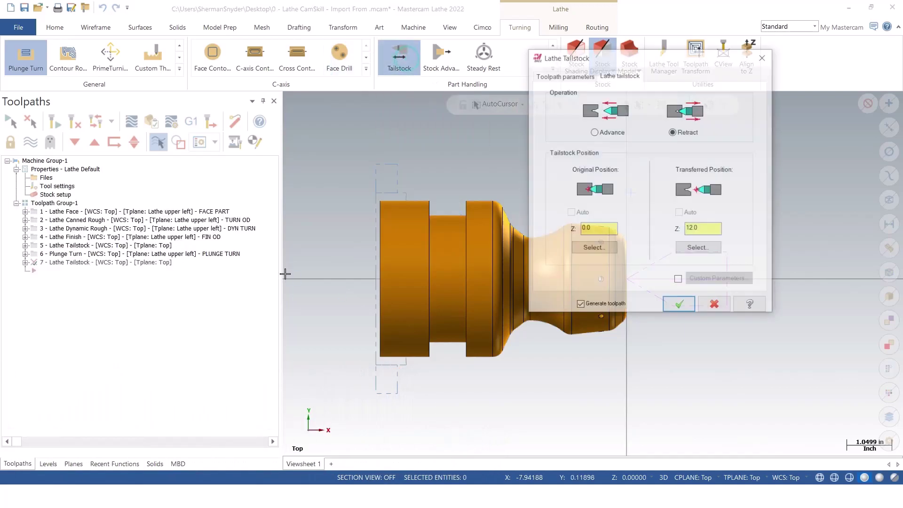
{"action": "left_click_drag", "start_coordinate": [670, 58], "coordinate": [256, 49]}
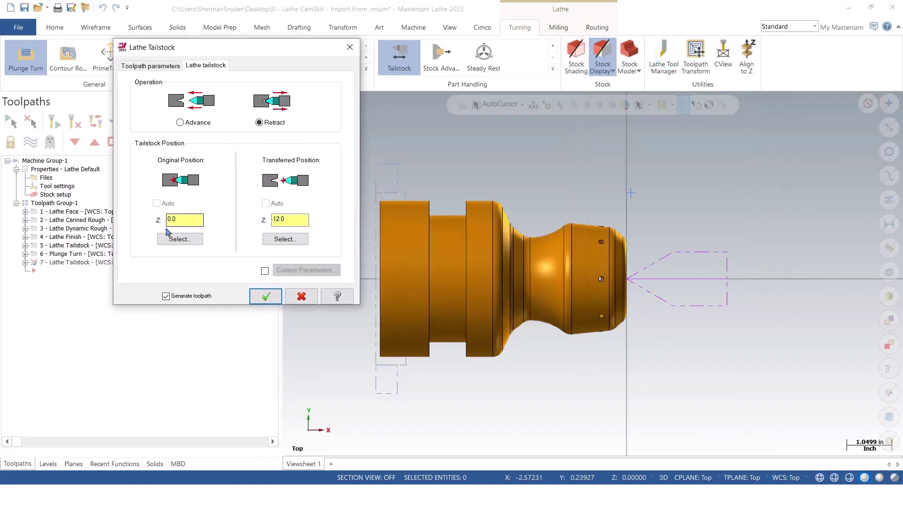
{"action": "double_click", "coordinate": [188, 220]}
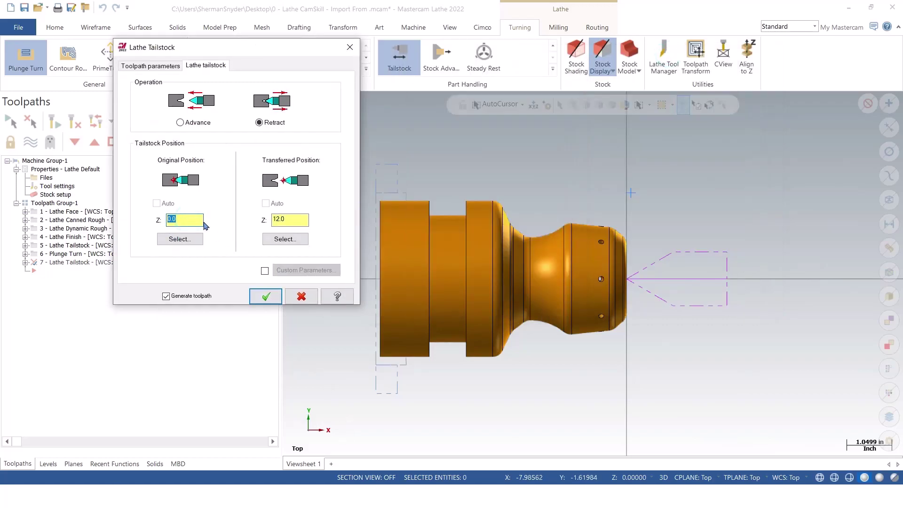
{"action": "double_click", "coordinate": [296, 222]}
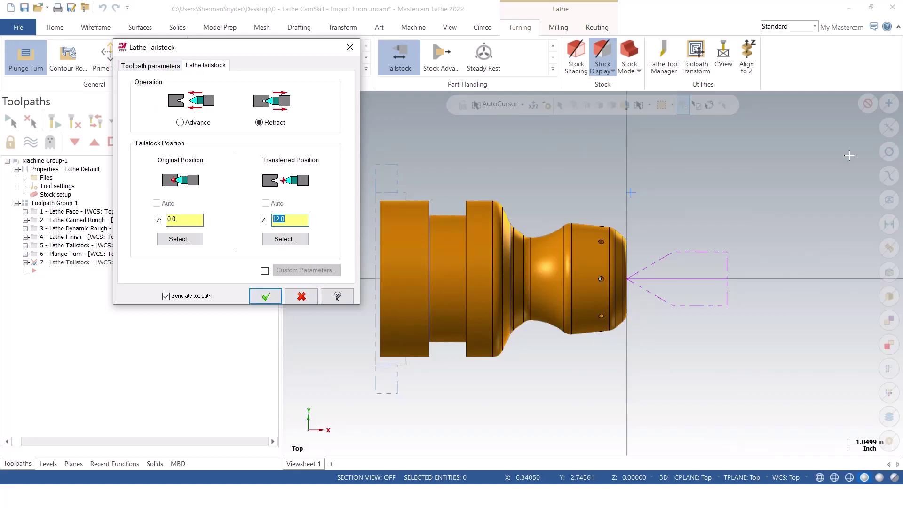
{"action": "left_click", "coordinate": [275, 298]}
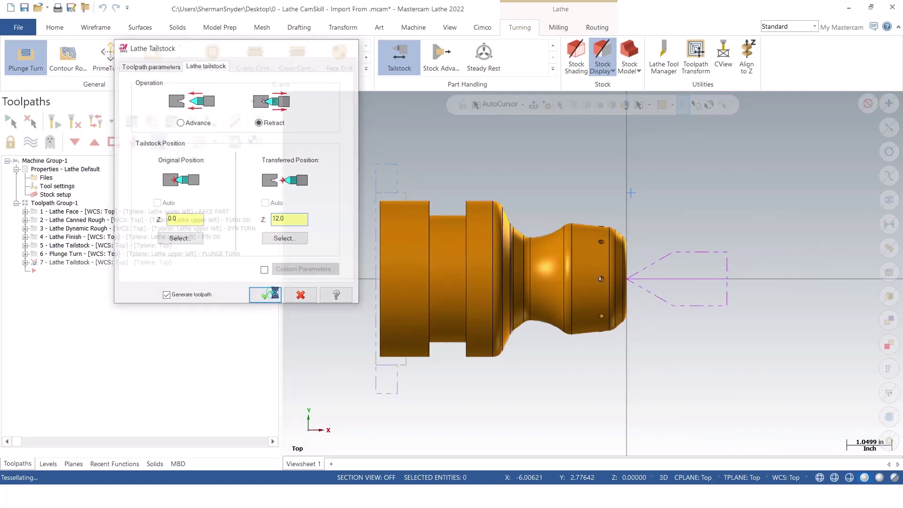
{"action": "scroll", "coordinate": [414, 221], "scroll_direction": "down", "scroll_amount": 2}
{"action": "scroll", "coordinate": [385, 257], "scroll_direction": "down", "scroll_amount": 1}
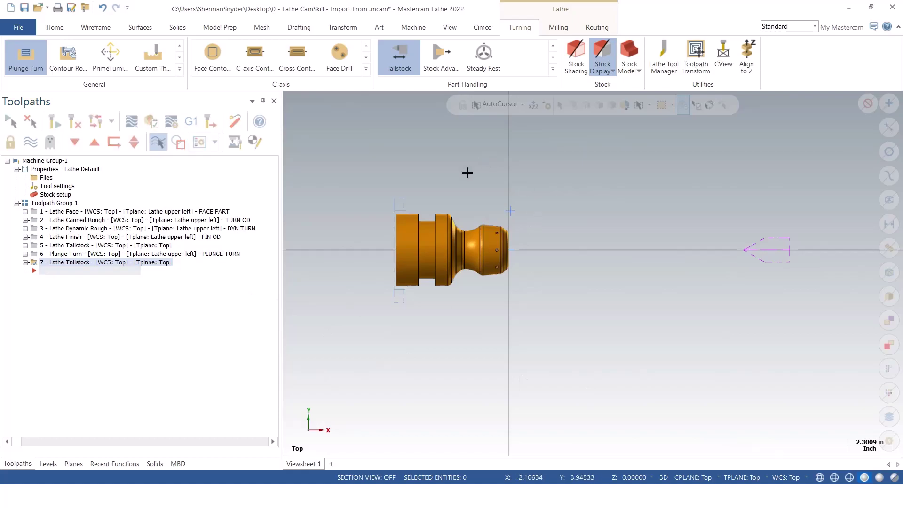
Switch to the Top (WCS) view, fit the part, and deselect the tailstock operation.
{"action": "right_click", "coordinate": [462, 152]}
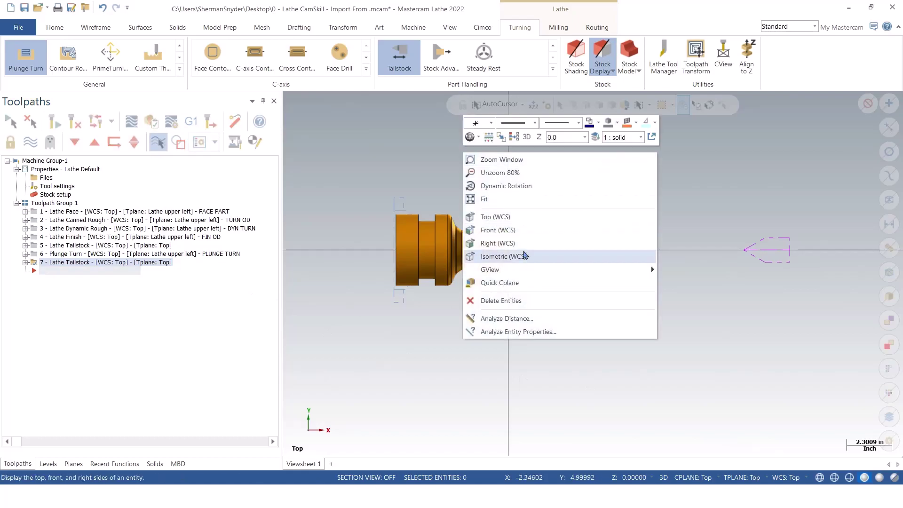
{"action": "left_click", "coordinate": [503, 217]}
{"action": "right_click", "coordinate": [458, 173]}
{"action": "left_click", "coordinate": [493, 221]}
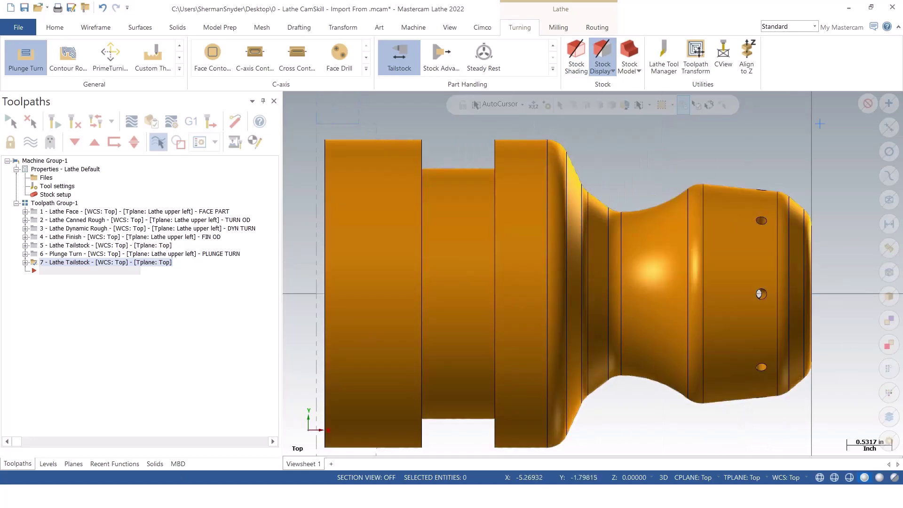
{"action": "left_click", "coordinate": [267, 271]}
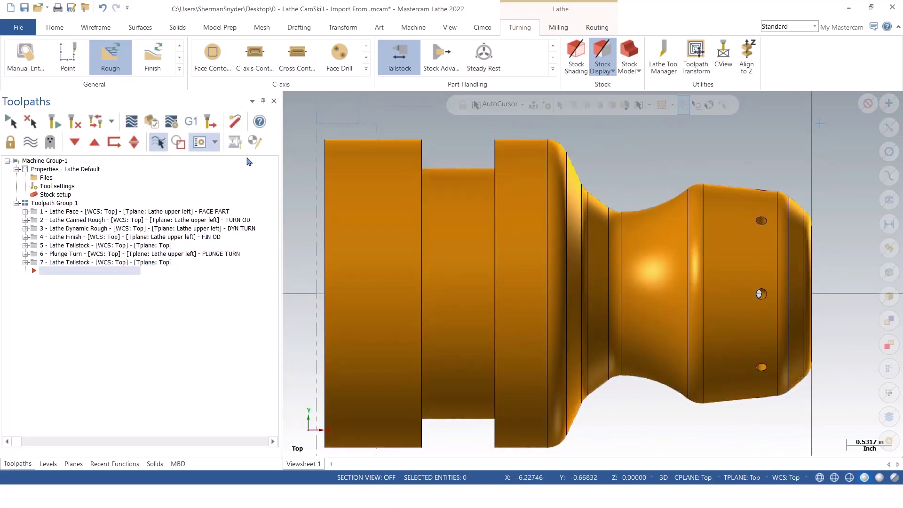
{"action": "left_click", "coordinate": [671, 53]}
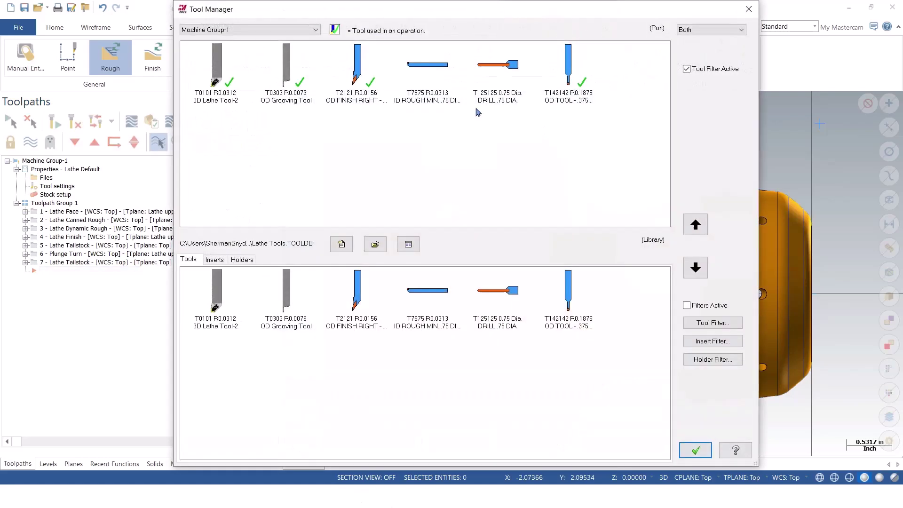
{"action": "left_click", "coordinate": [424, 76]}
{"action": "key", "text": "Right"}
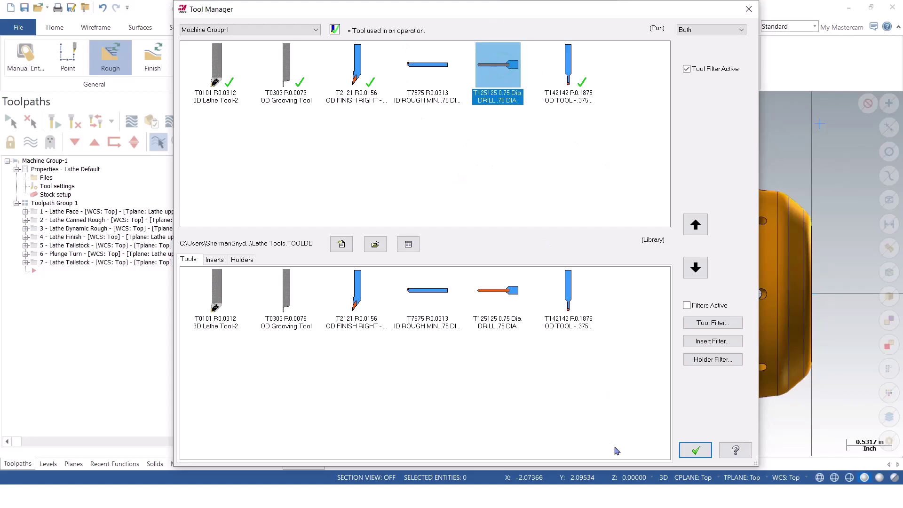
{"action": "left_click", "coordinate": [704, 453]}
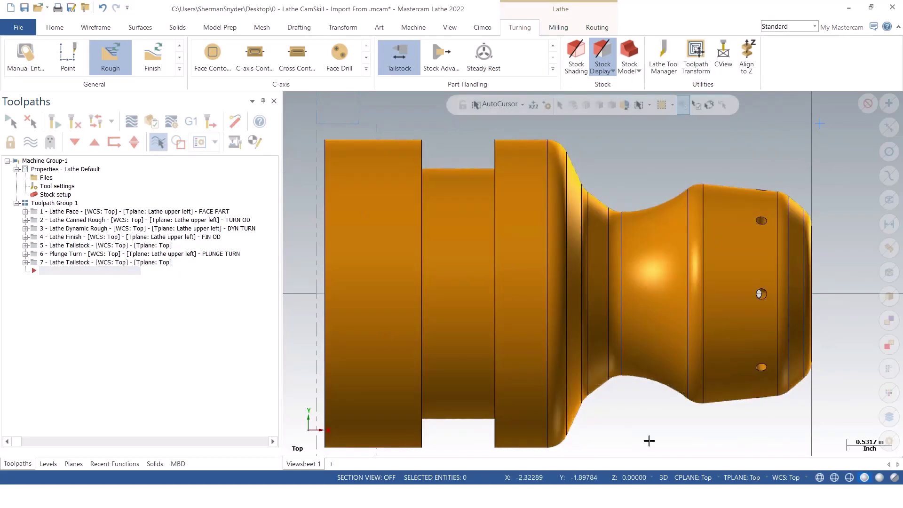
Make Top the section plane and turn on Section View to expose the bore.
{"action": "scroll", "coordinate": [514, 193], "scroll_direction": "down", "scroll_amount": 1}
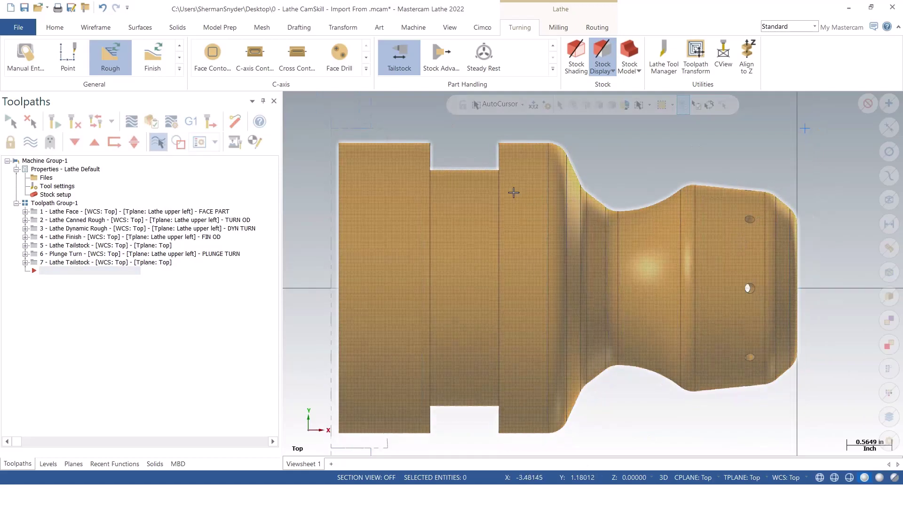
{"action": "scroll", "coordinate": [514, 193], "scroll_direction": "down", "scroll_amount": 1}
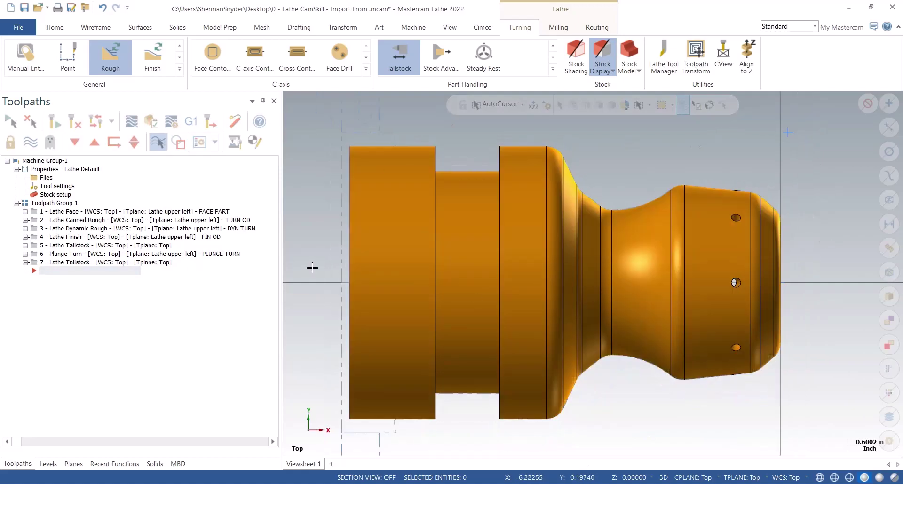
{"action": "left_click", "coordinate": [73, 464]}
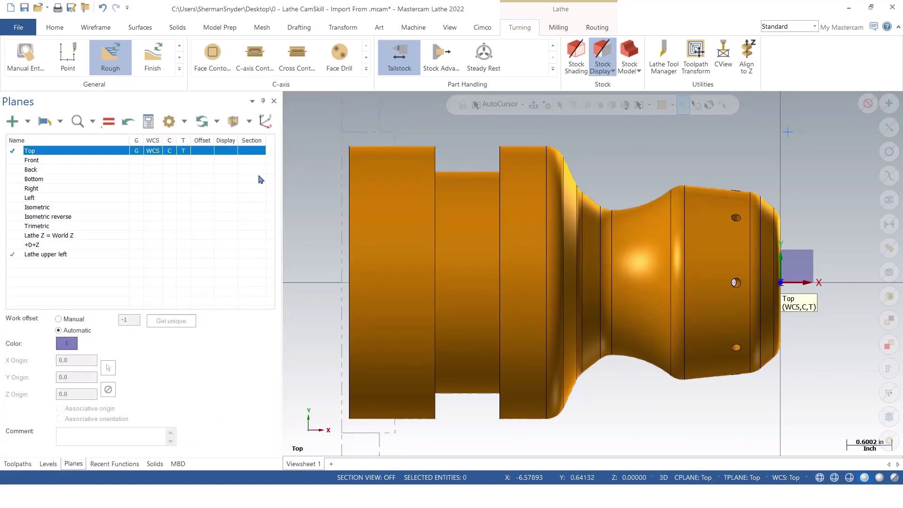
{"action": "left_click", "coordinate": [252, 151]}
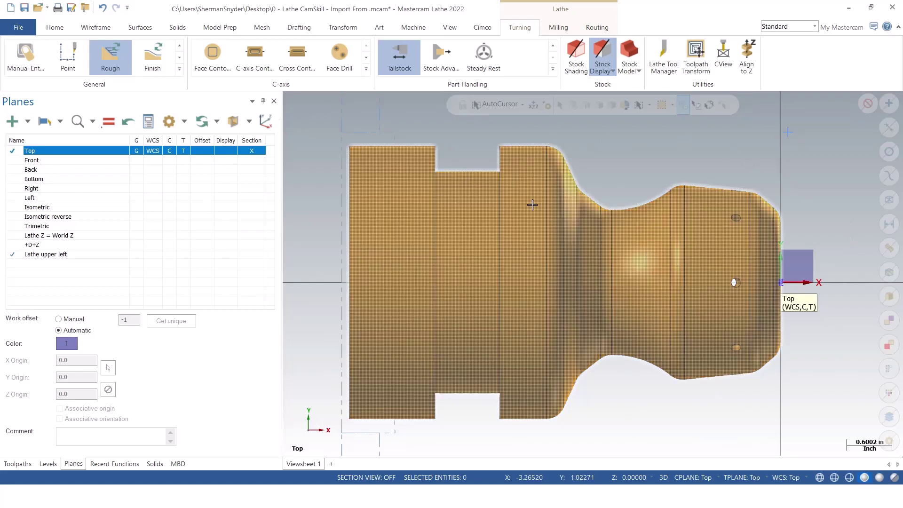
{"action": "left_click", "coordinate": [449, 28]}
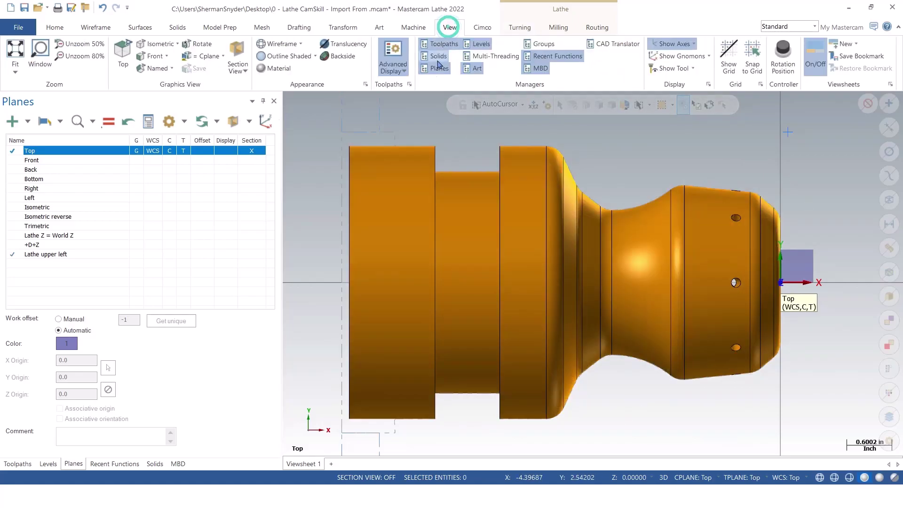
{"action": "left_click", "coordinate": [243, 59]}
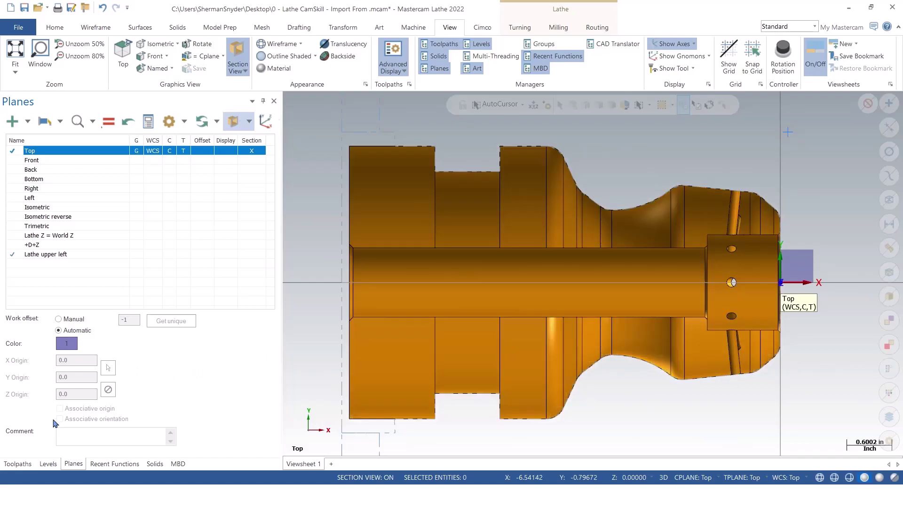
{"action": "left_click", "coordinate": [17, 464]}
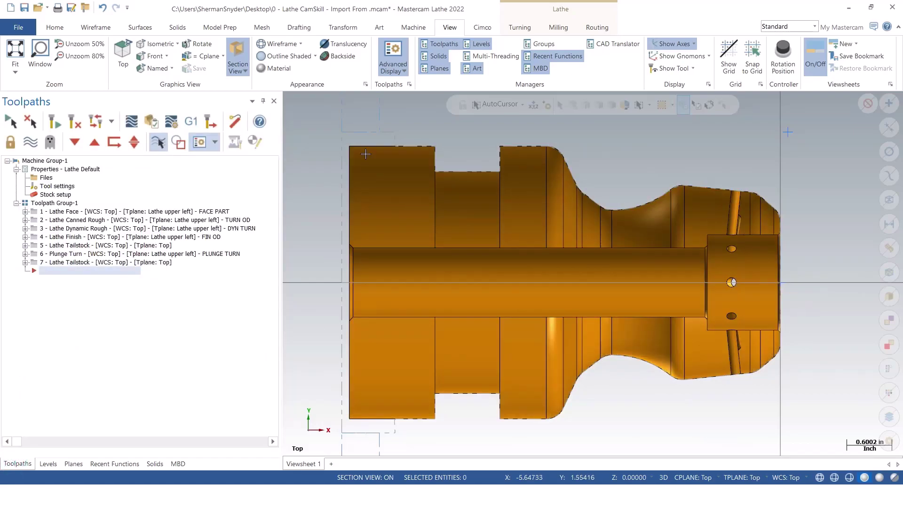
Start a Lathe Drill operation using the 0.75 DIA. drill, commented DRILL ID.
{"action": "left_click", "coordinate": [520, 28]}
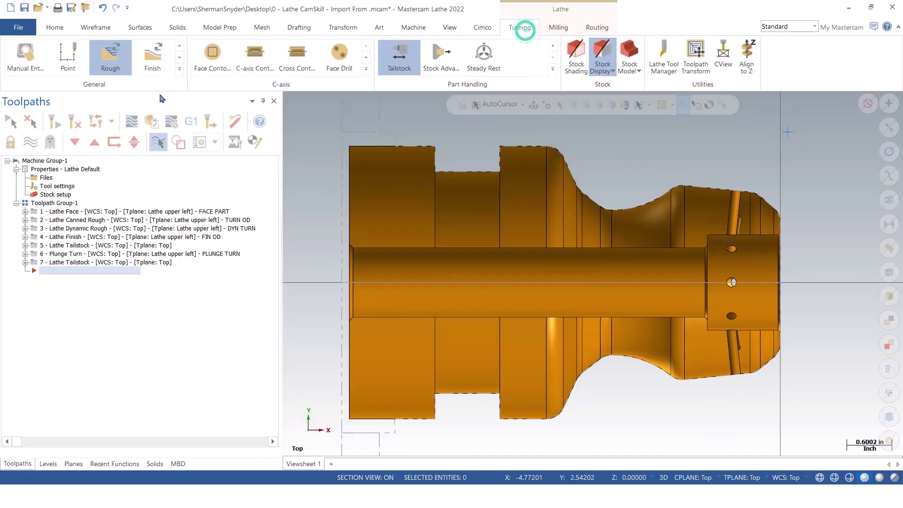
{"action": "left_click", "coordinate": [180, 69]}
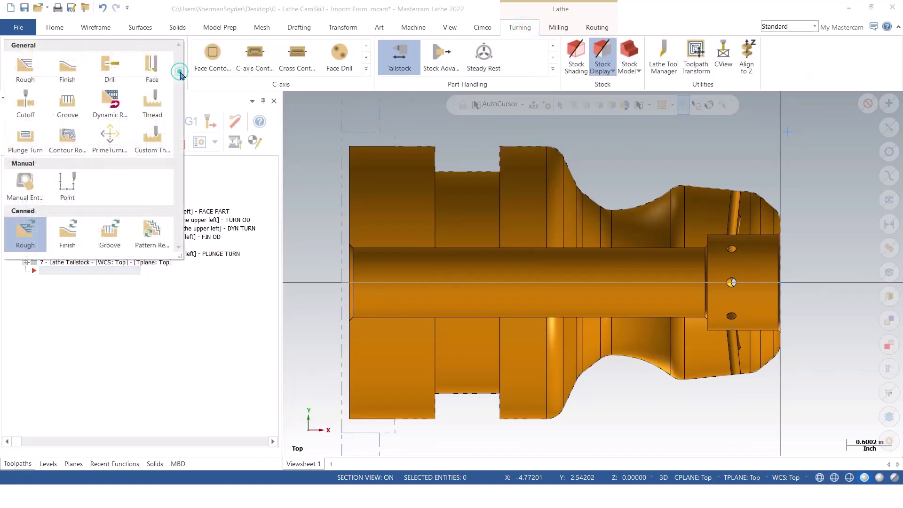
{"action": "left_click", "coordinate": [104, 67]}
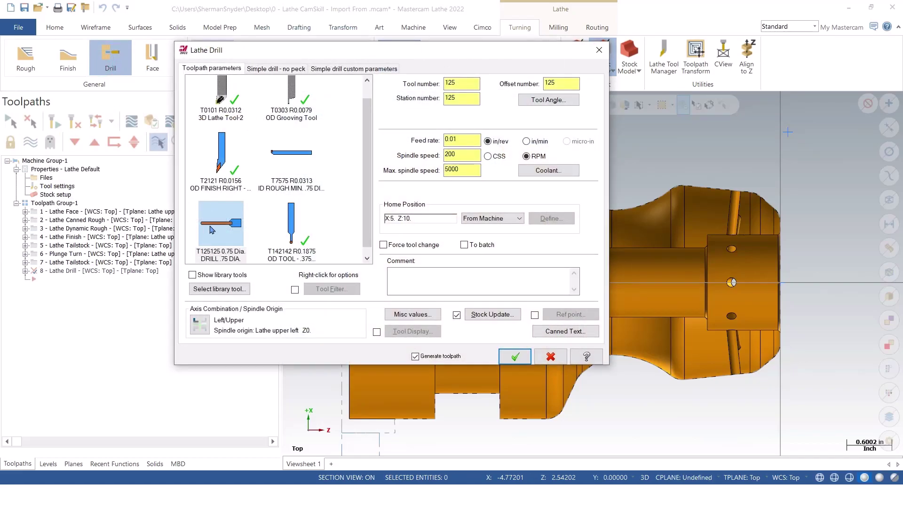
{"action": "triple_click", "coordinate": [426, 279]}
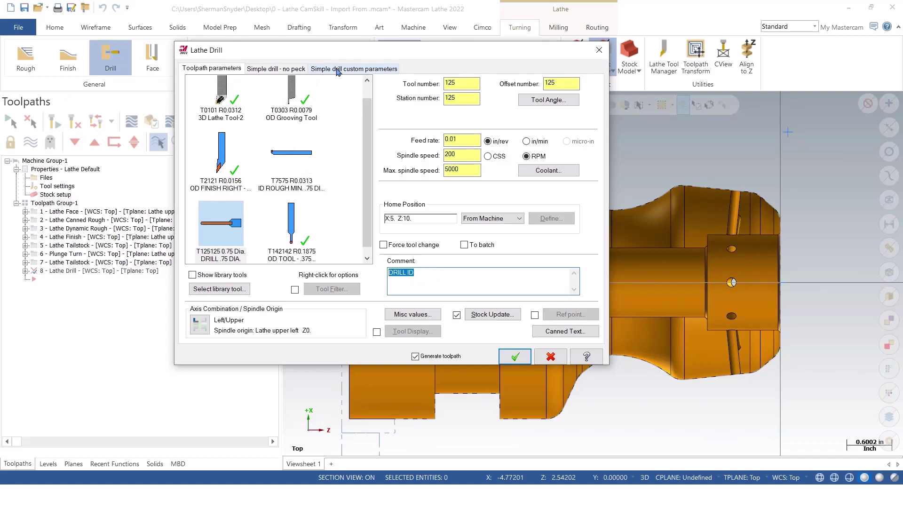
Drill to the left face (depth -5.73074) with drill tip compensation and .15 breakthrough.
{"action": "left_click", "coordinate": [266, 69]}
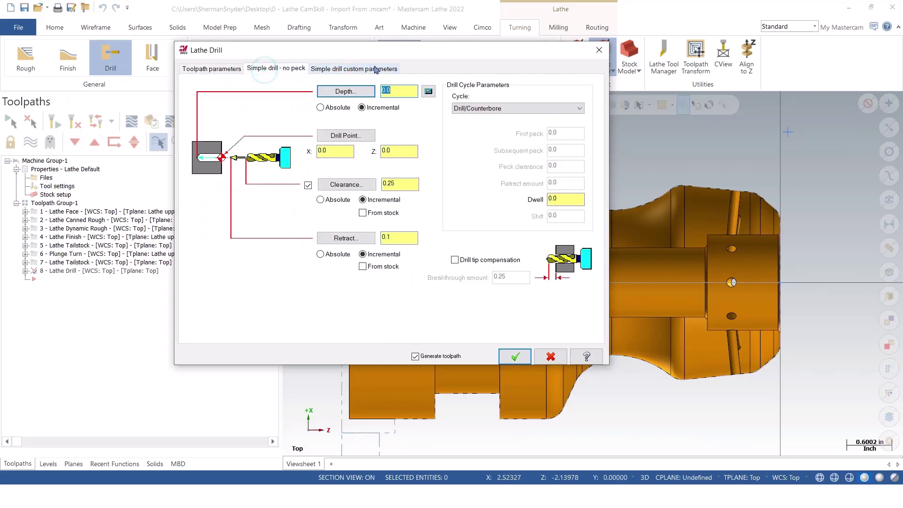
{"action": "left_click", "coordinate": [348, 91]}
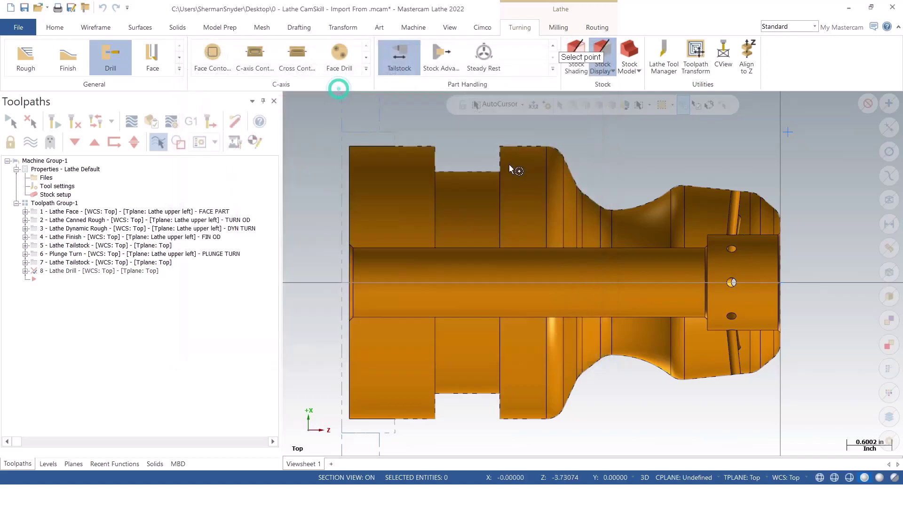
{"action": "left_click", "coordinate": [348, 244]}
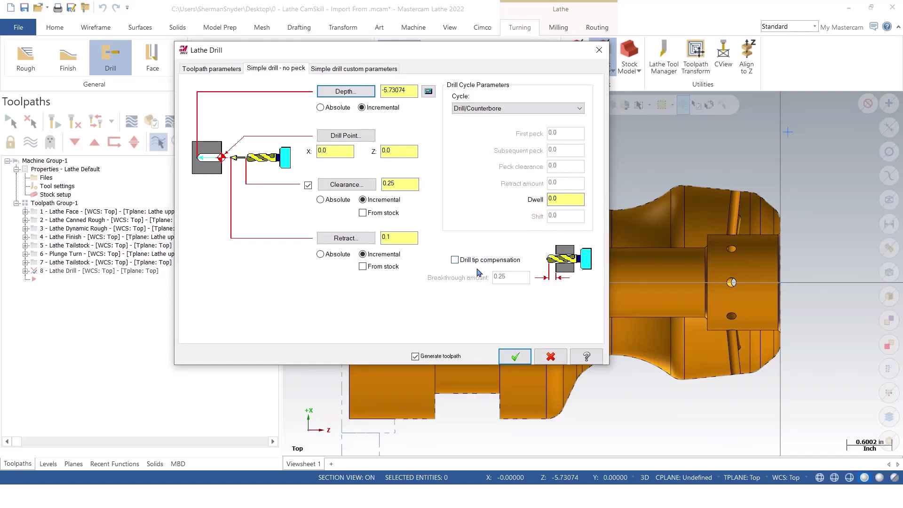
{"action": "left_click", "coordinate": [455, 260]}
{"action": "left_click", "coordinate": [515, 281]}
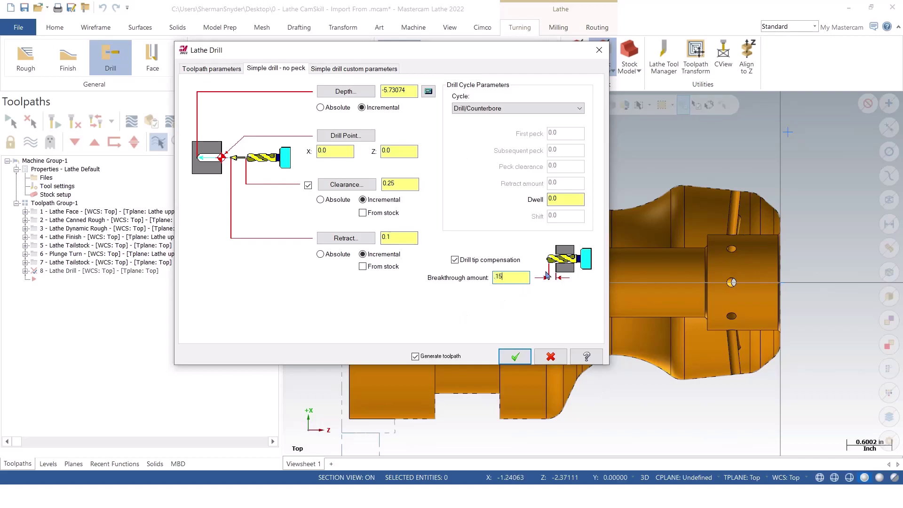
{"action": "left_click_drag", "start_coordinate": [516, 283], "coordinate": [496, 281]}
{"action": "left_click", "coordinate": [517, 356]}
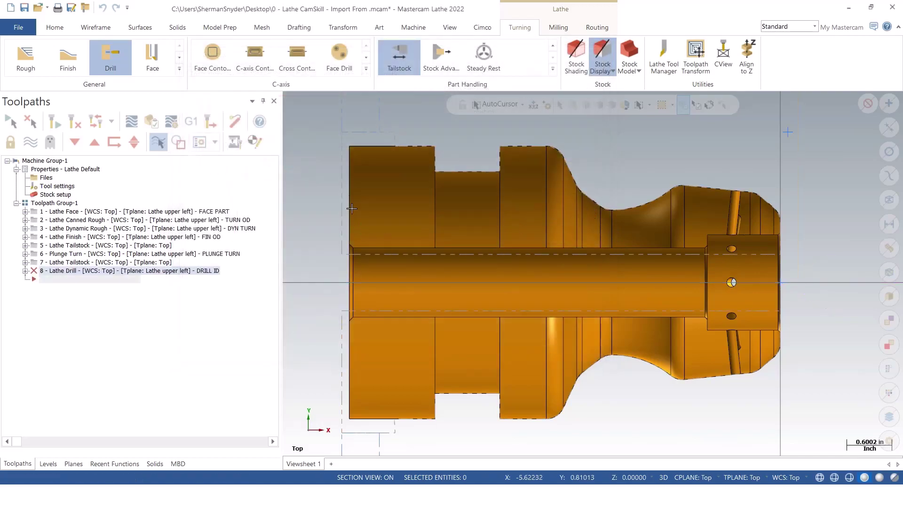
Switch to the Top view and fit the whole part in the viewport.
{"action": "scroll", "coordinate": [597, 277], "scroll_direction": "down", "scroll_amount": 1}
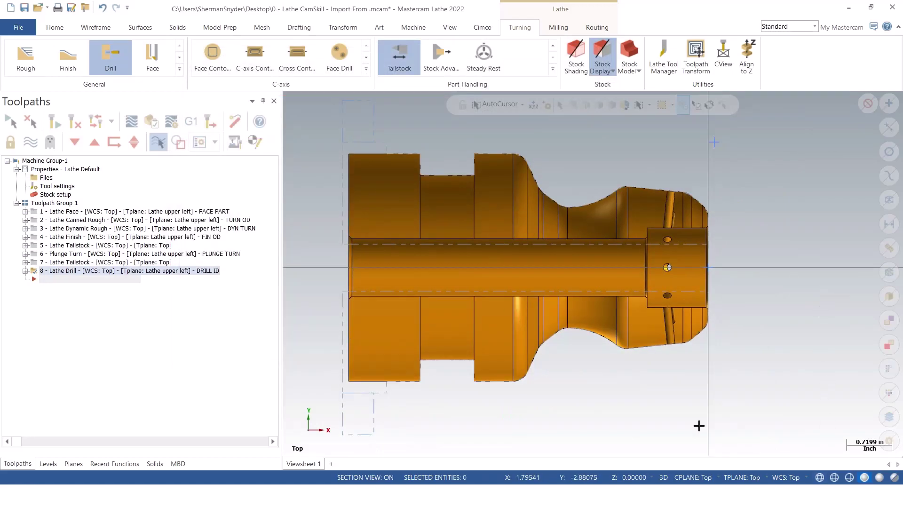
{"action": "right_click", "coordinate": [557, 135]}
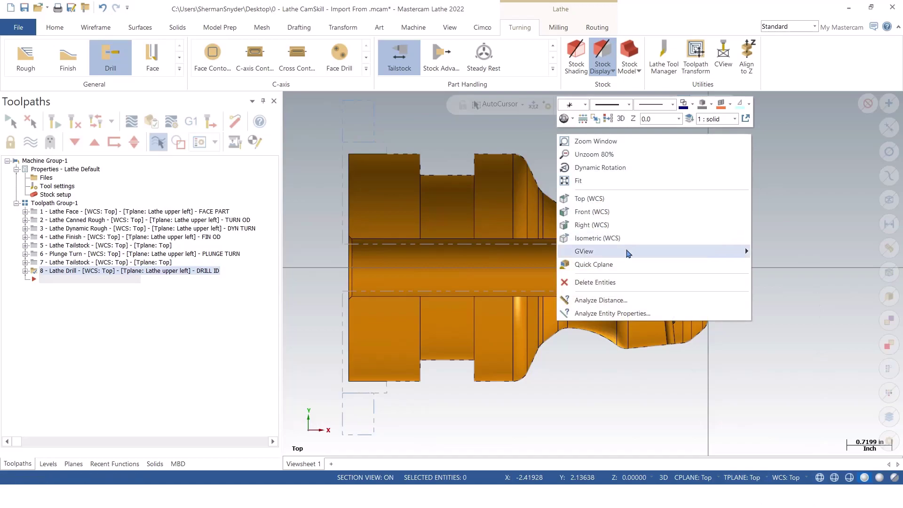
{"action": "left_click", "coordinate": [594, 199]}
{"action": "right_click", "coordinate": [583, 158]}
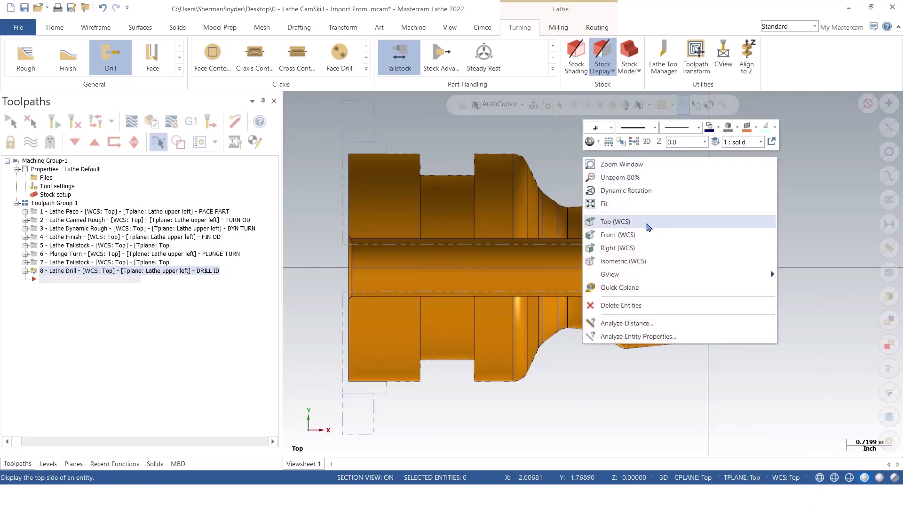
{"action": "left_click", "coordinate": [605, 204]}
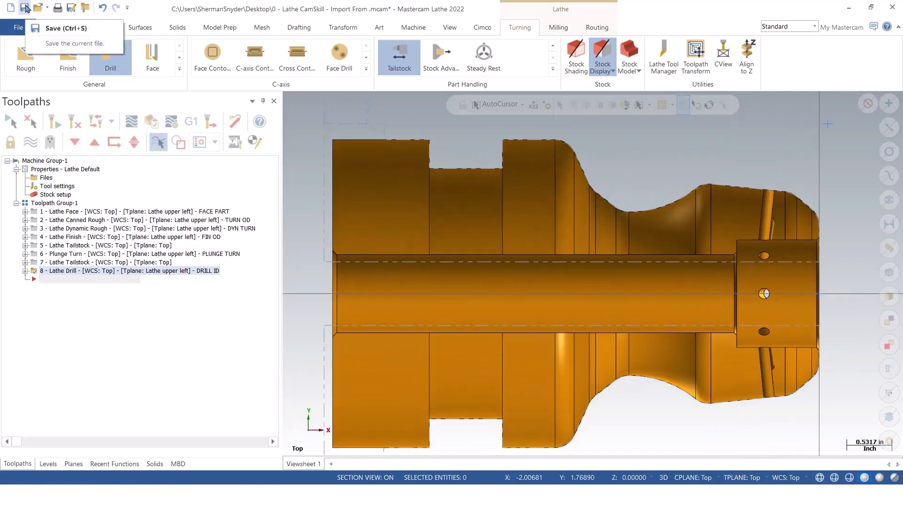
Save the file and return to the Turning commands.
{"action": "left_click", "coordinate": [25, 8]}
{"action": "left_click", "coordinate": [450, 27]}
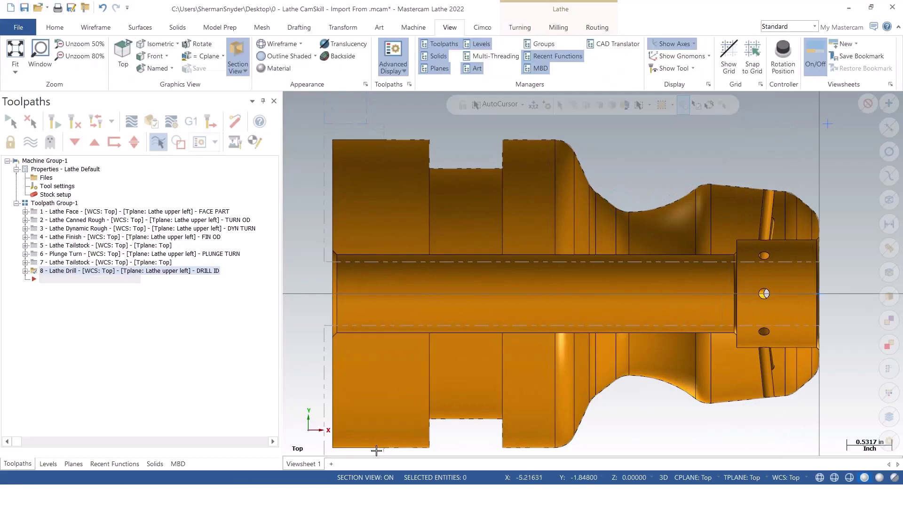
{"action": "left_click", "coordinate": [520, 28]}
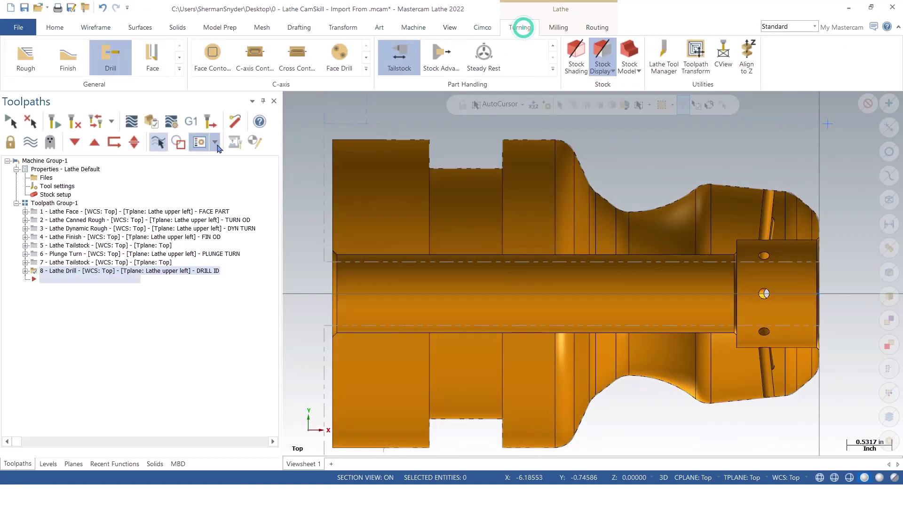
Add a Canned Rough, chaining the bore profile from its right end to the left face.
{"action": "left_click", "coordinate": [179, 70]}
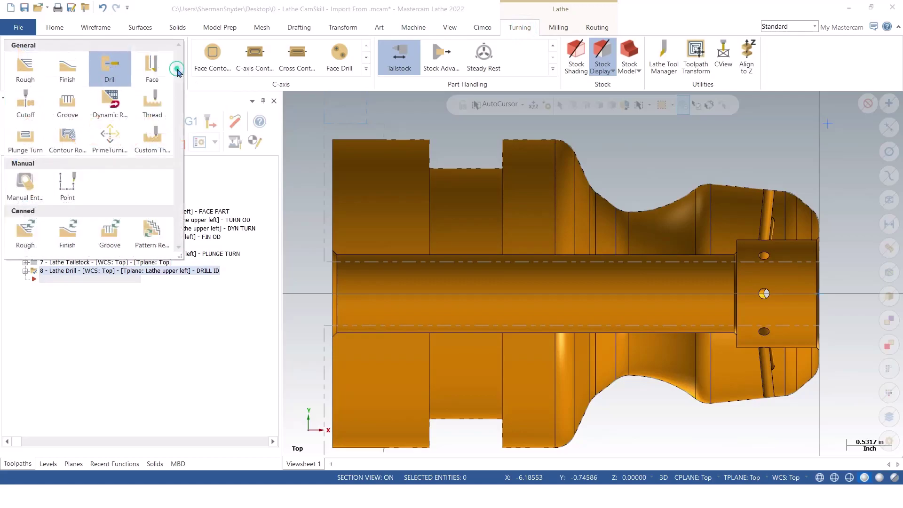
{"action": "left_click", "coordinate": [20, 241]}
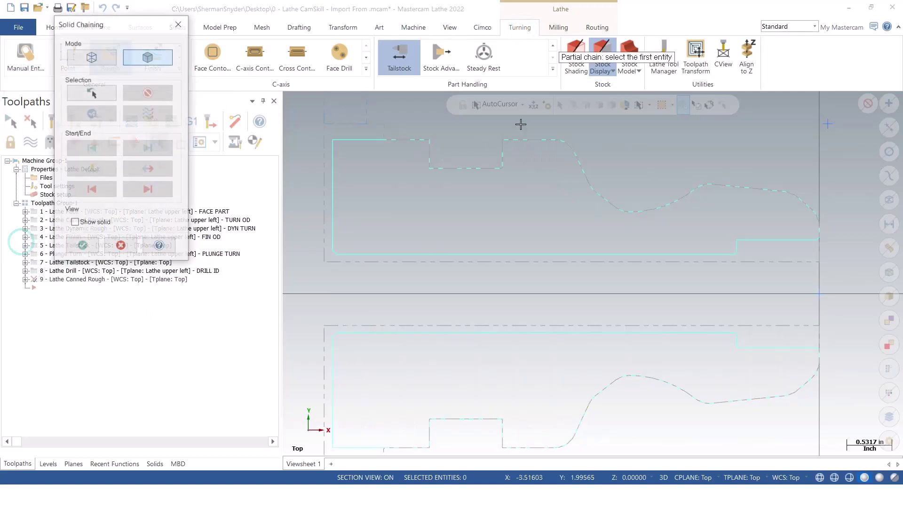
{"action": "scroll", "coordinate": [827, 245], "scroll_direction": "up", "scroll_amount": 5}
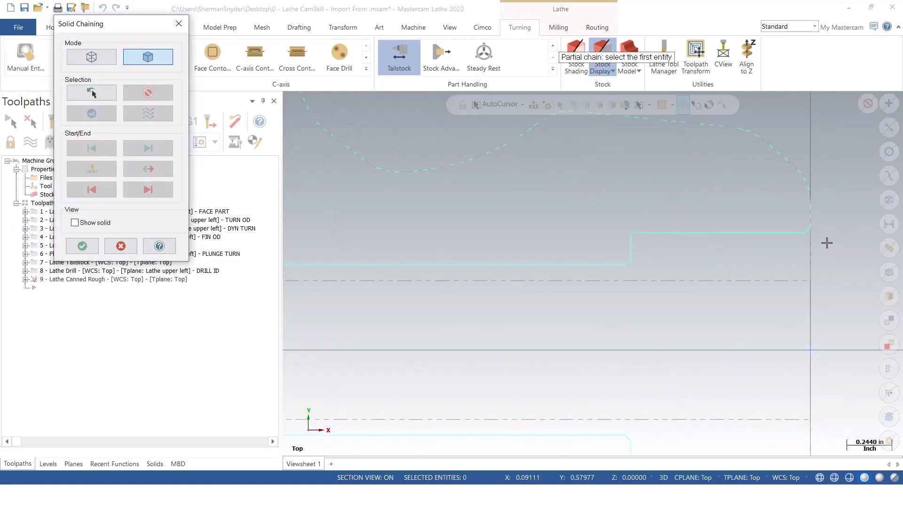
{"action": "left_click", "coordinate": [805, 220]}
{"action": "scroll", "coordinate": [820, 241], "scroll_direction": "down", "scroll_amount": 5}
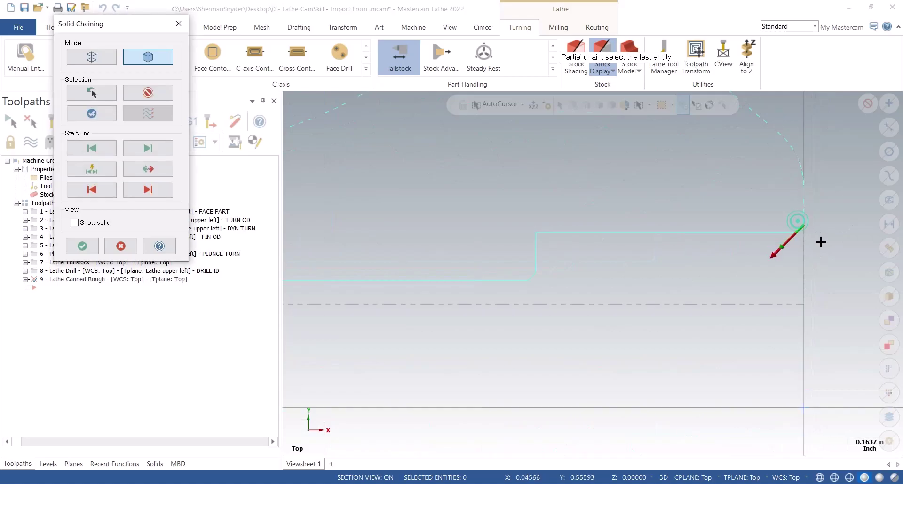
{"action": "left_click", "coordinate": [682, 249]}
{"action": "scroll", "coordinate": [717, 268], "scroll_direction": "down", "scroll_amount": 2}
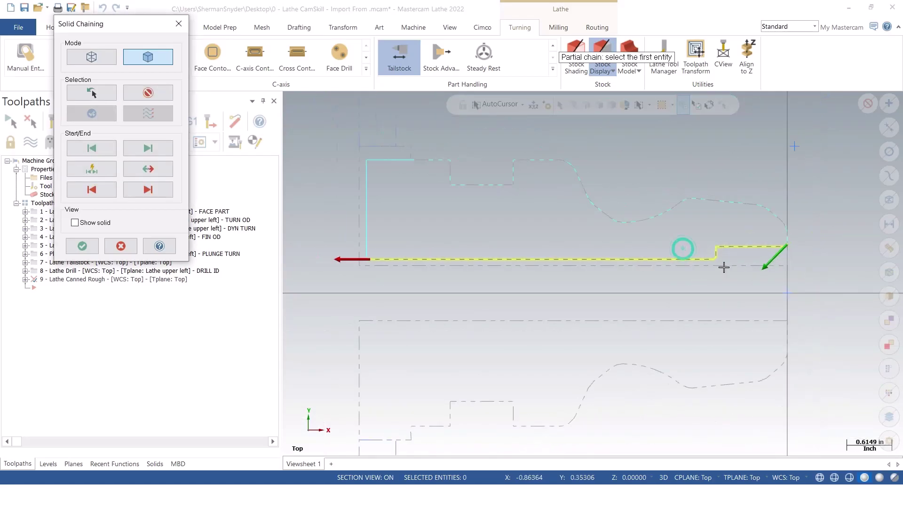
{"action": "left_click", "coordinate": [91, 248]}
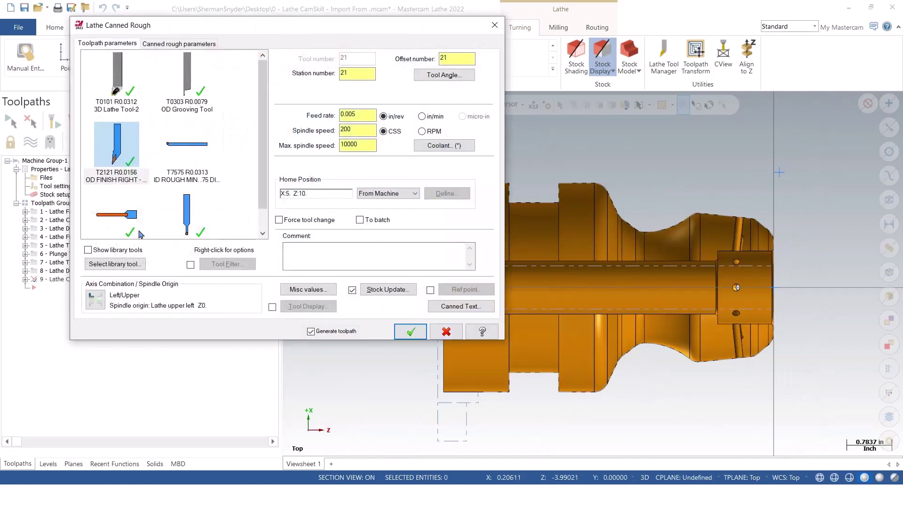
Use tool T7575 with comment ROUGH ID, depth of cut 0.05 and exit length .01.
{"action": "left_click", "coordinate": [172, 159]}
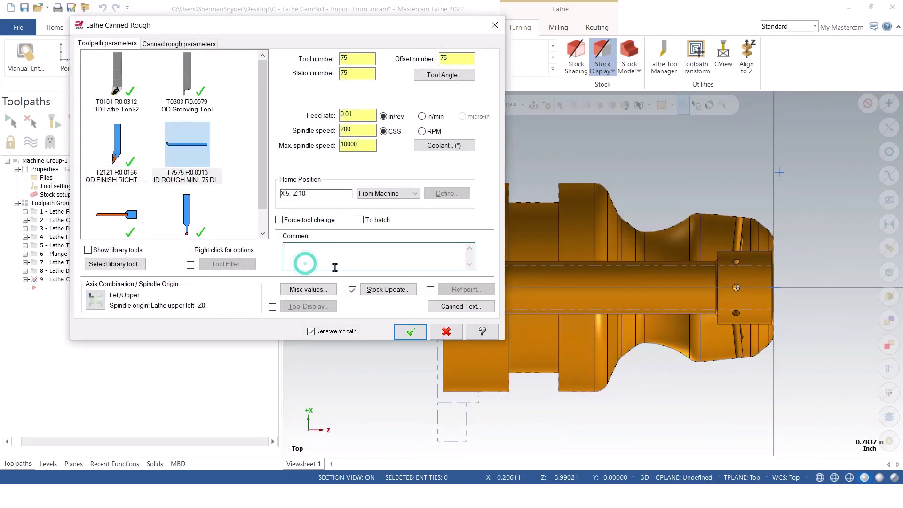
{"action": "left_click", "coordinate": [334, 267]}
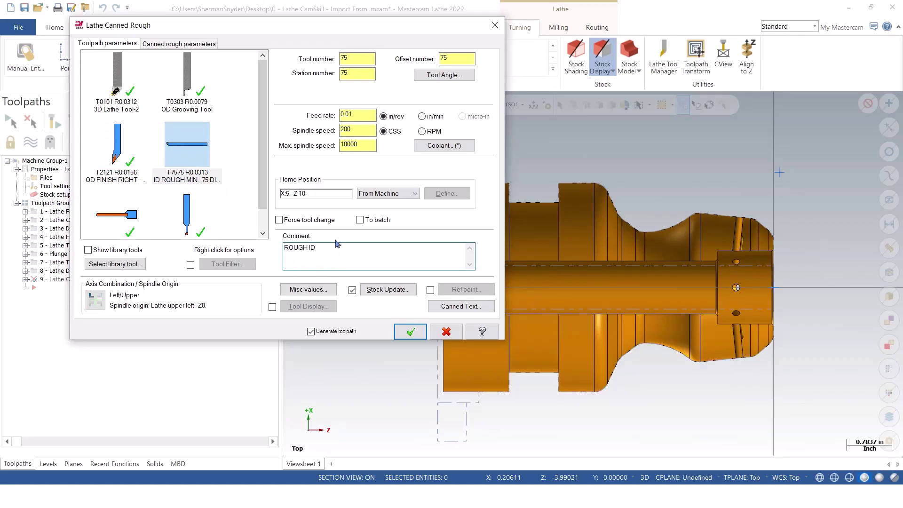
{"action": "left_click", "coordinate": [179, 44]}
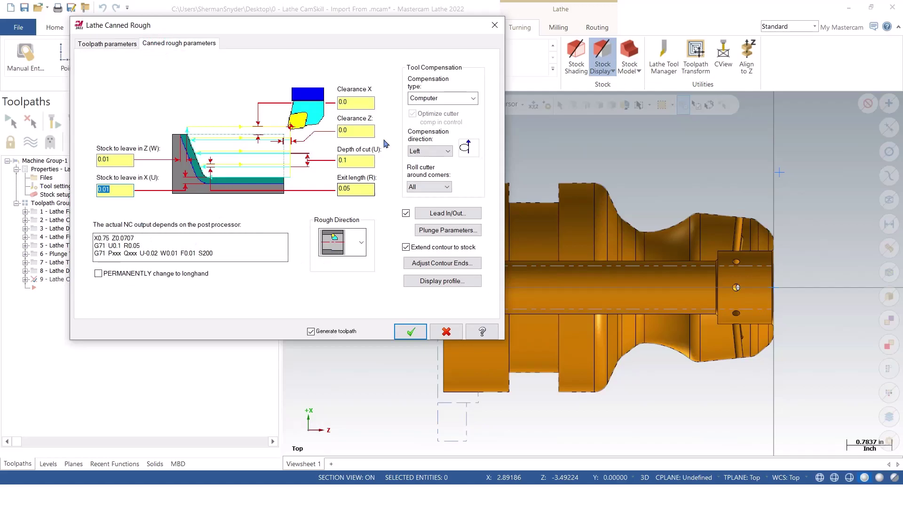
{"action": "double_click", "coordinate": [366, 164]}
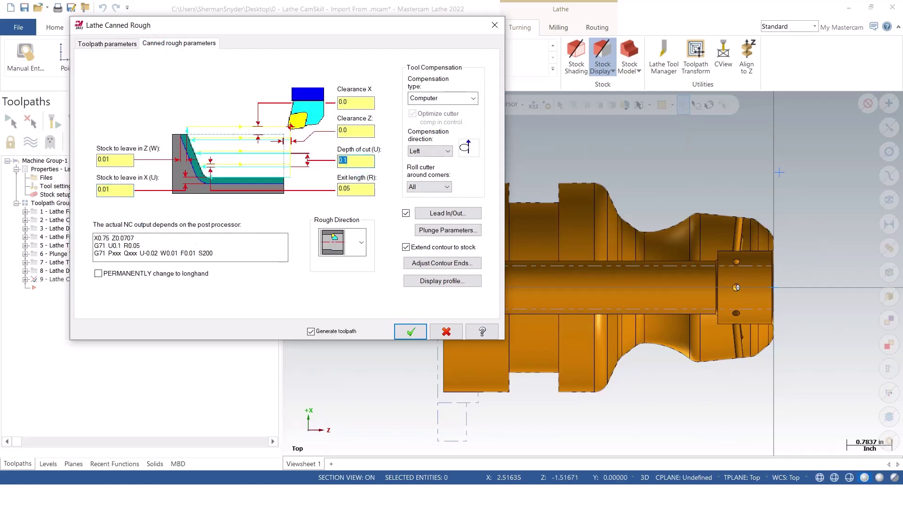
{"action": "double_click", "coordinate": [364, 189]}
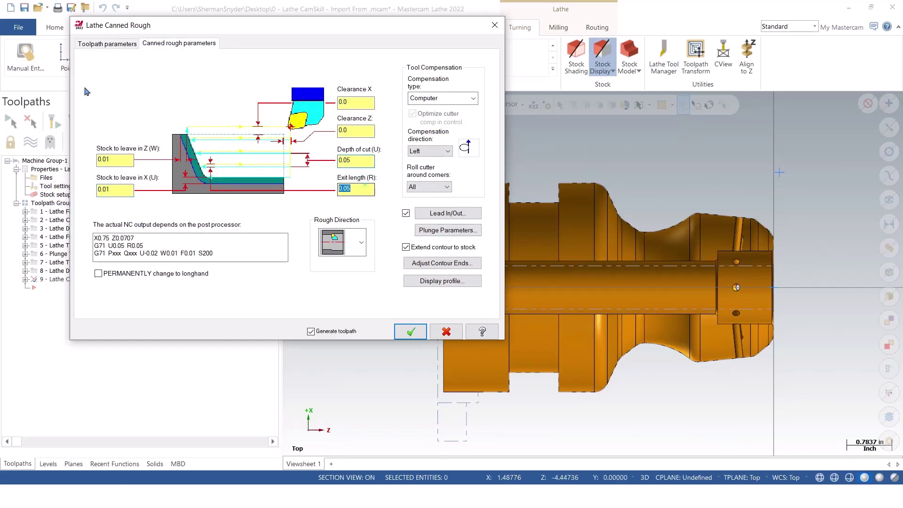
{"action": "type", "text": ".01"}
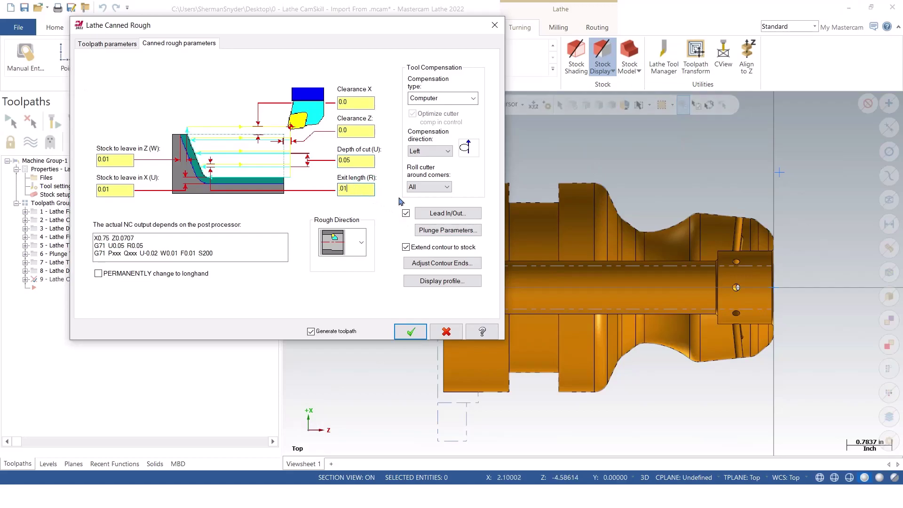
{"action": "key", "text": "Return"}
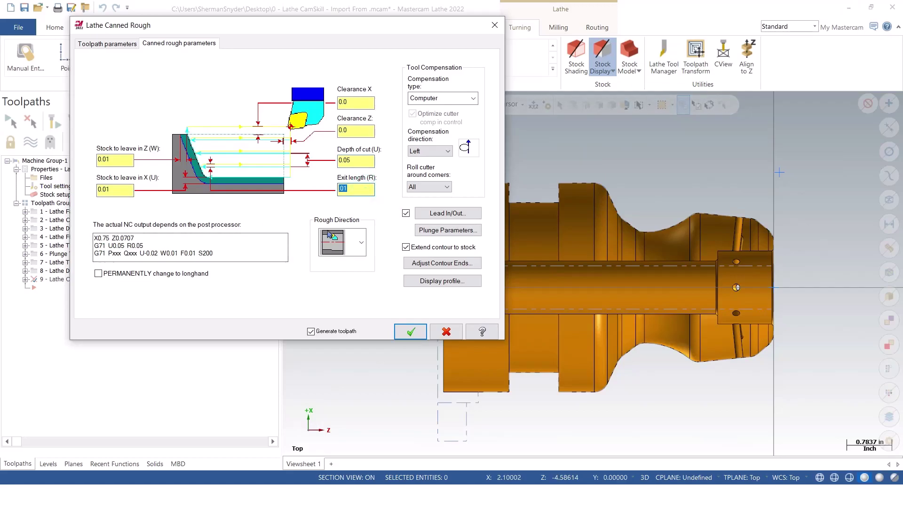
{"action": "left_click", "coordinate": [455, 214]}
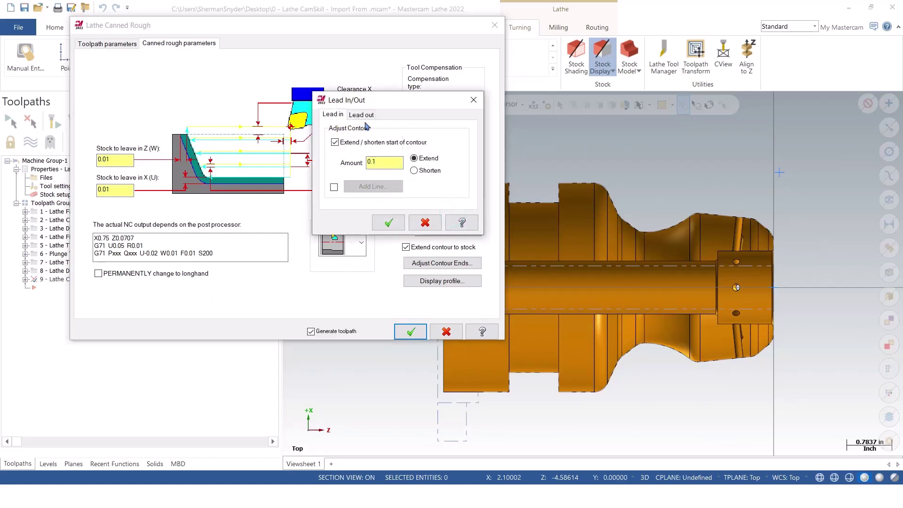
Enable Extend / shorten end of contour on Lead out, then generate the ROUGH ID toolpath.
{"action": "left_click", "coordinate": [362, 114]}
{"action": "left_click", "coordinate": [335, 143]}
{"action": "left_click", "coordinate": [388, 163]}
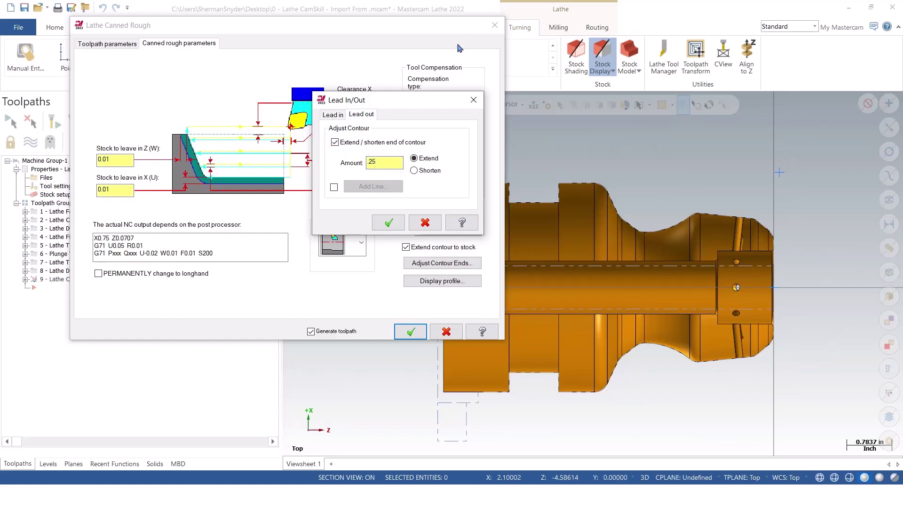
{"action": "left_click", "coordinate": [390, 229]}
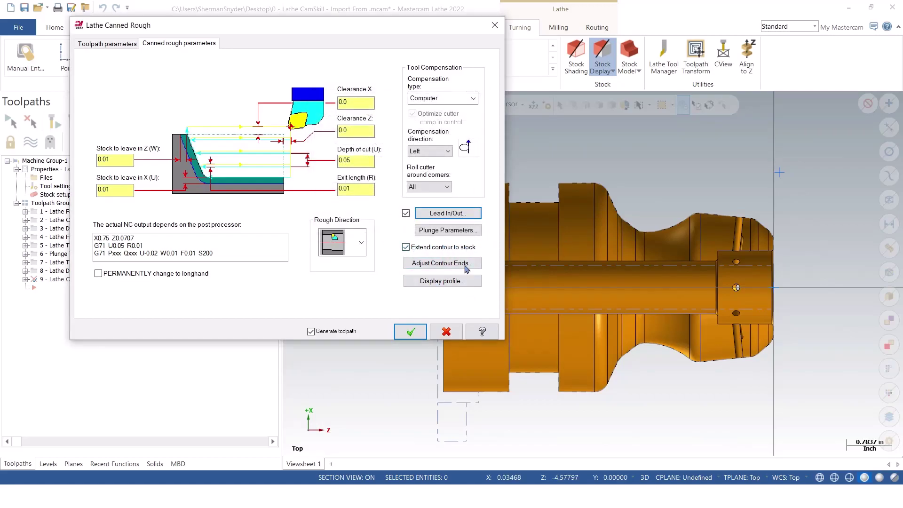
{"action": "left_click", "coordinate": [420, 332]}
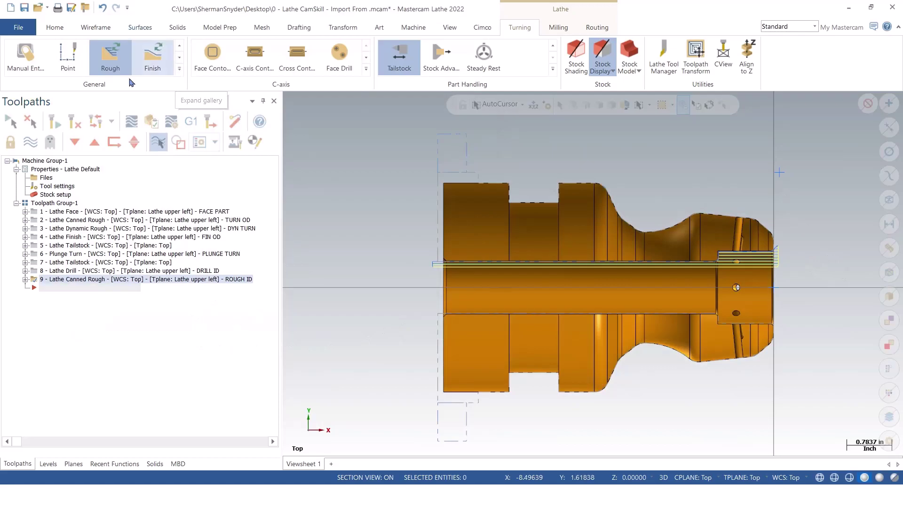
Add a Lathe Canned Finish commented I.D FIN that finishes the ROUGH ID canned rough.
{"action": "left_click", "coordinate": [152, 54]}
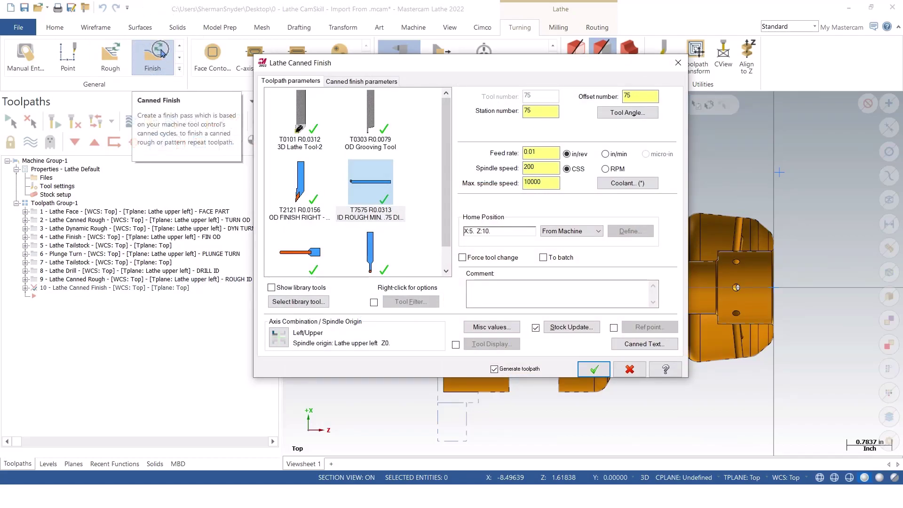
{"action": "left_click", "coordinate": [499, 293]}
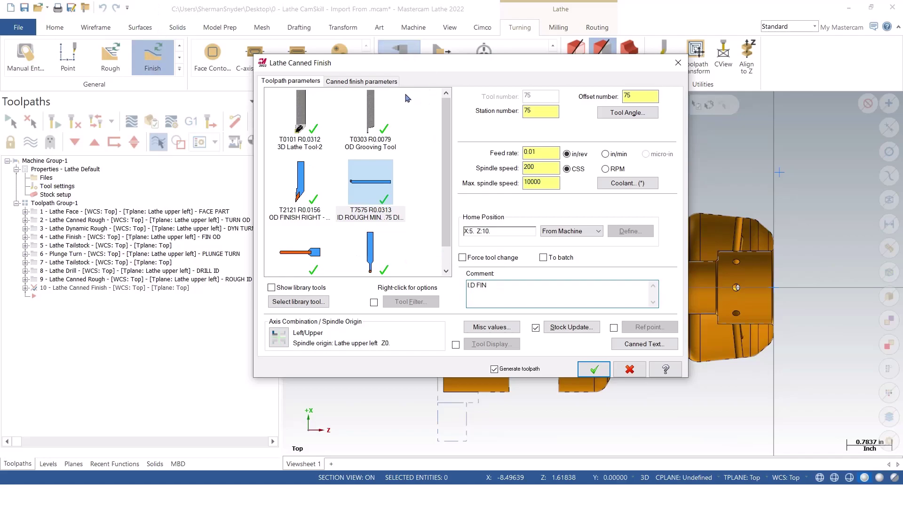
{"action": "left_click", "coordinate": [346, 83]}
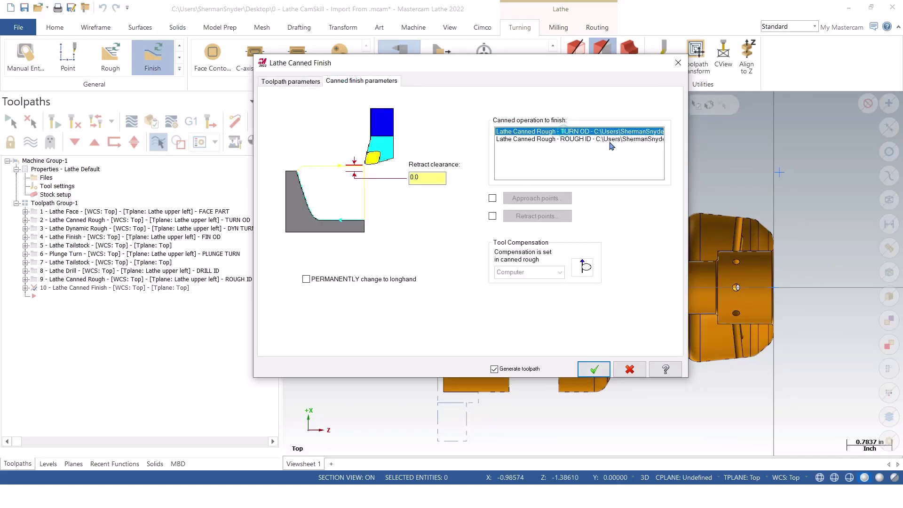
{"action": "left_click", "coordinate": [566, 139]}
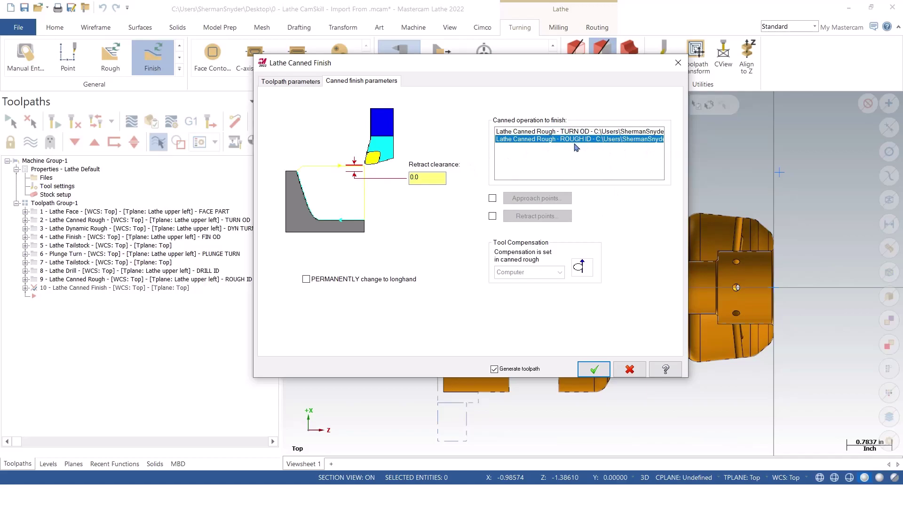
{"action": "left_click", "coordinate": [575, 133]}
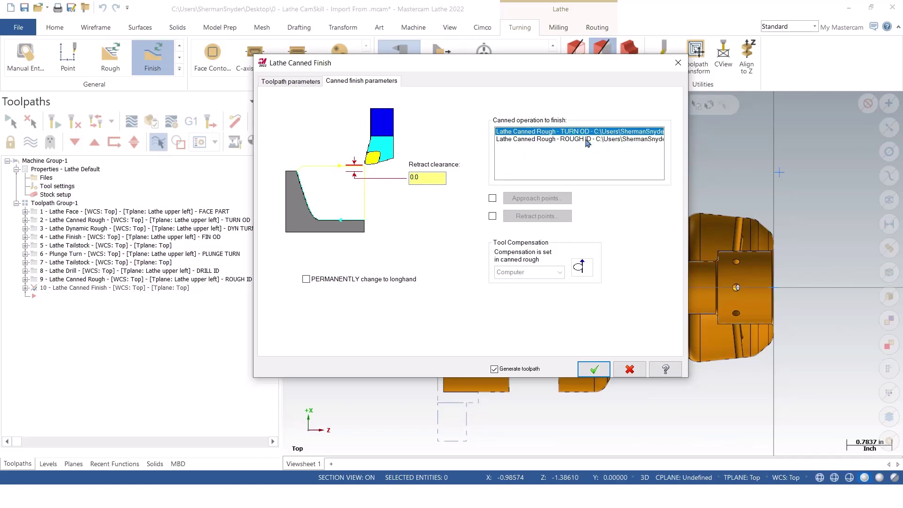
{"action": "left_click", "coordinate": [584, 140]}
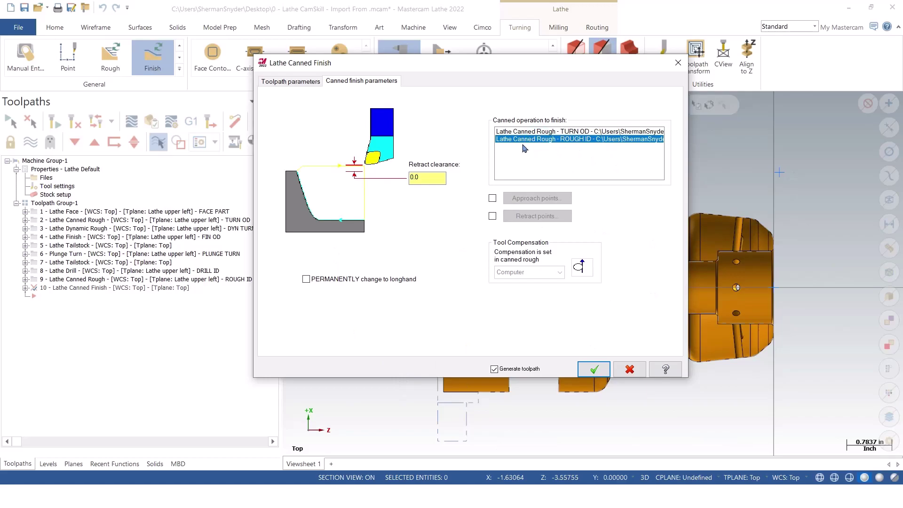
Generate the I.D FIN canned finish as toolpath 10, move the insertion arrow after it, and fit the part.
{"action": "left_click", "coordinate": [594, 369]}
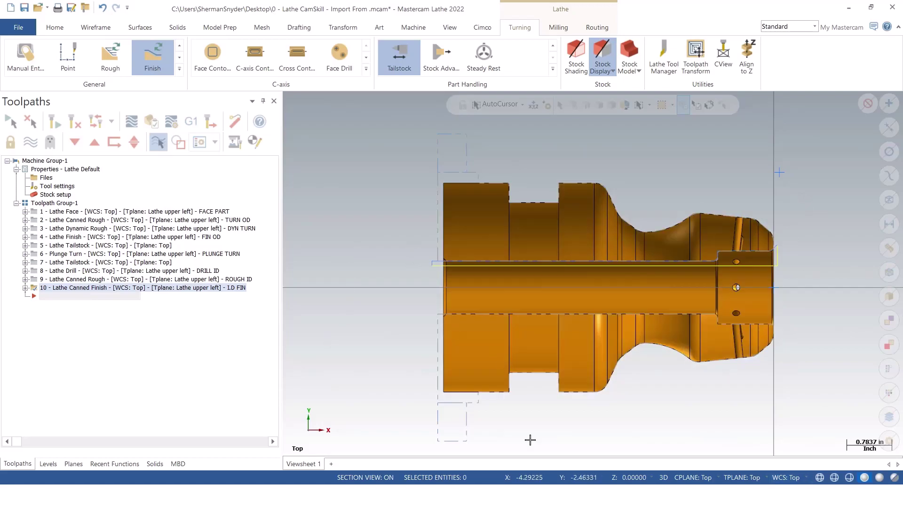
{"action": "left_click", "coordinate": [204, 324]}
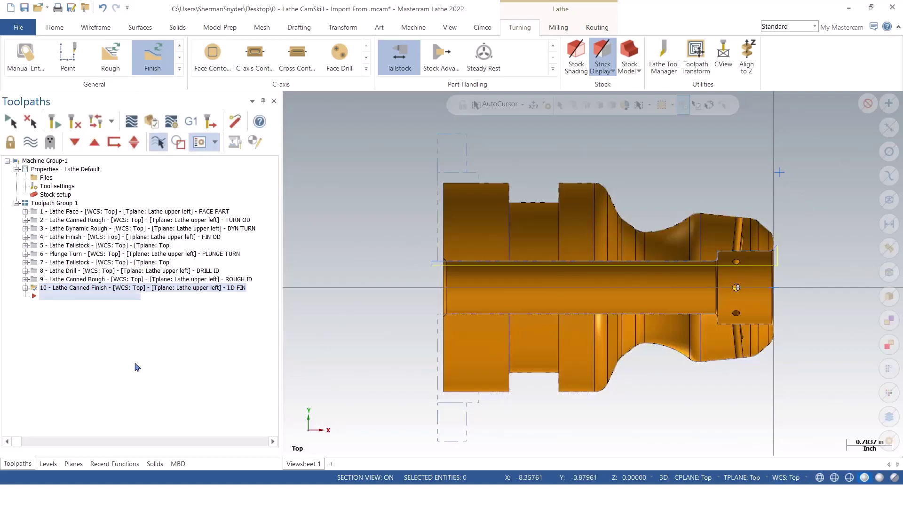
{"action": "right_click", "coordinate": [379, 164]}
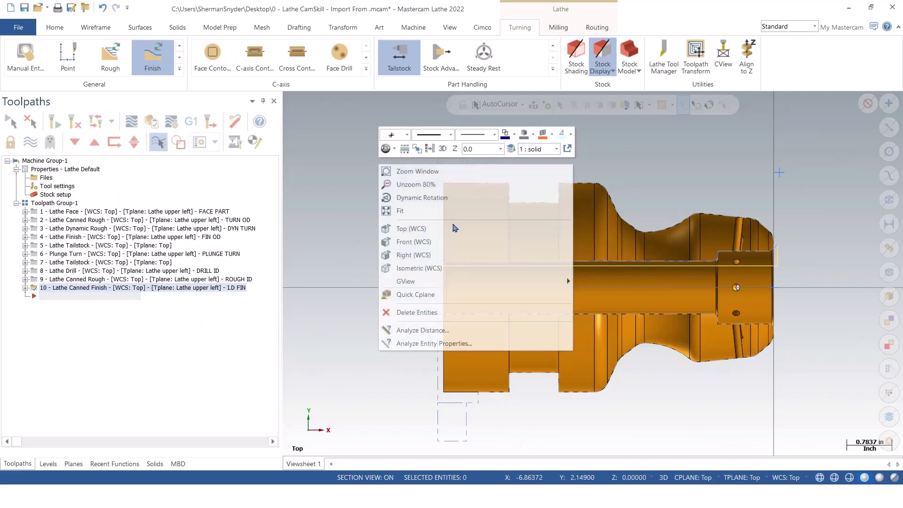
{"action": "left_click", "coordinate": [434, 234]}
{"action": "right_click", "coordinate": [379, 221]}
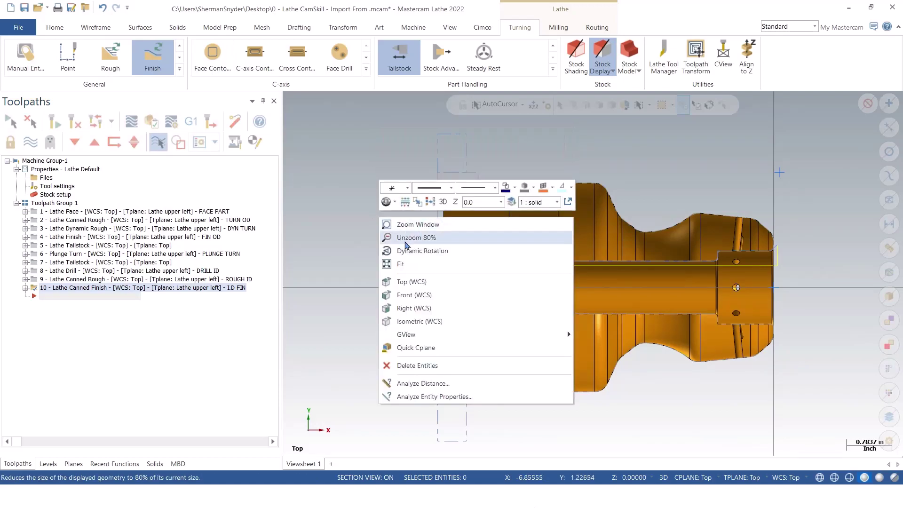
{"action": "left_click", "coordinate": [400, 269]}
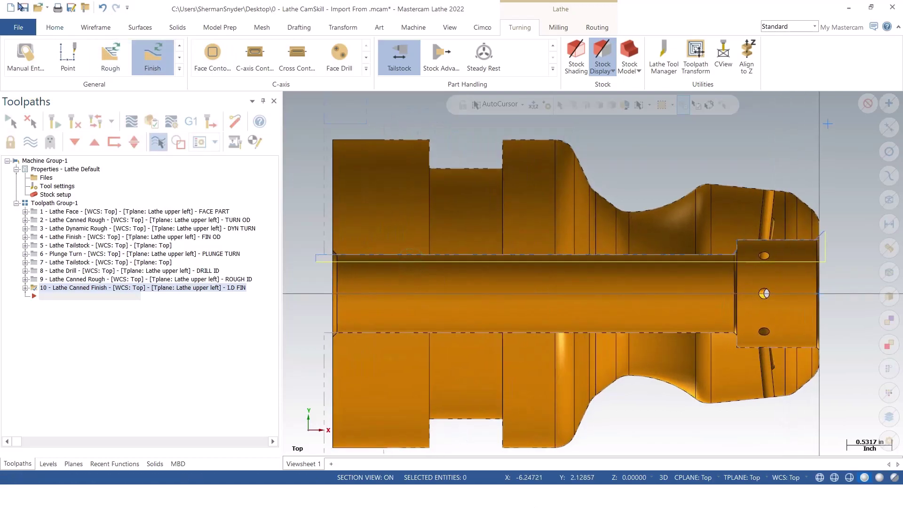